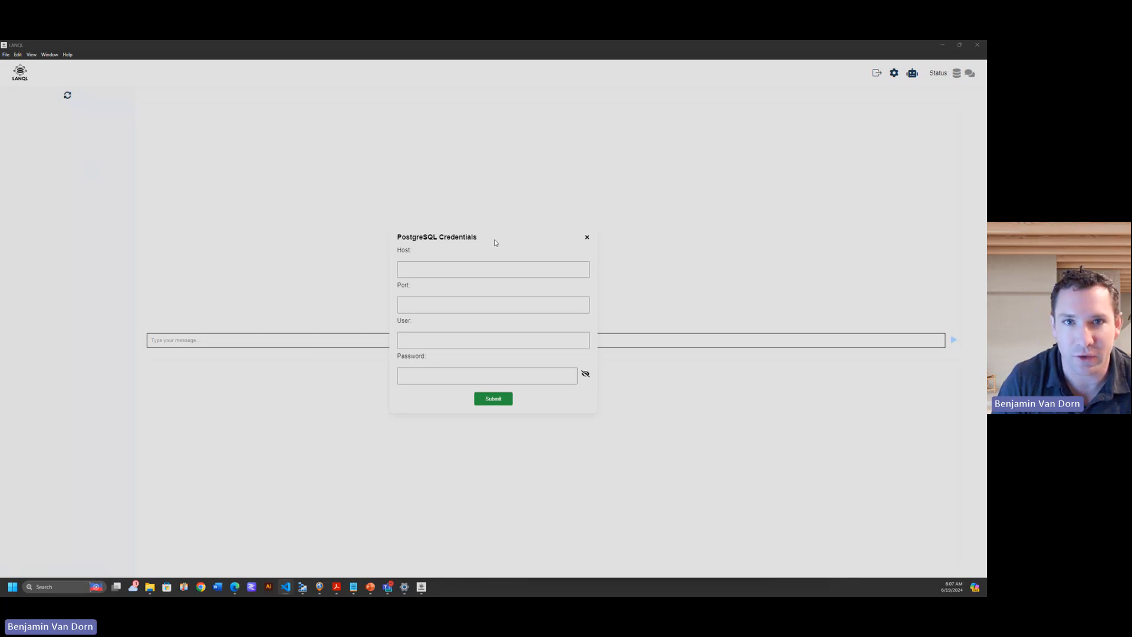
# Open the PostgreSQL connection settings and enter host localhost, port 5432 and user postgres.
pyautogui.click(589, 241)
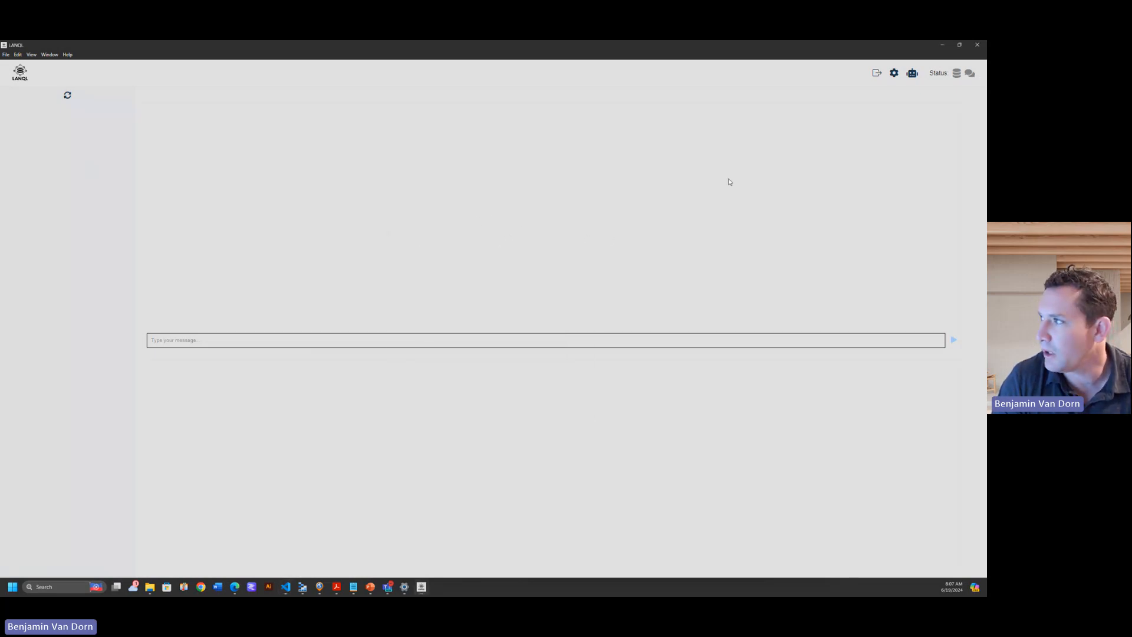
pyautogui.click(893, 74)
pyautogui.click(892, 92)
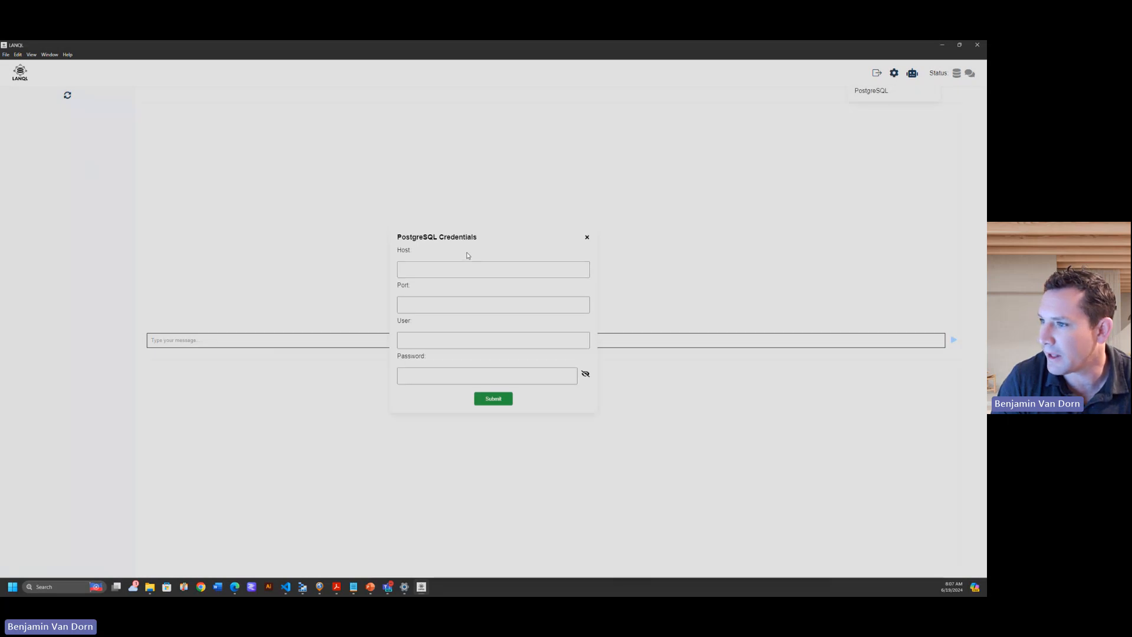
pyautogui.click(429, 266)
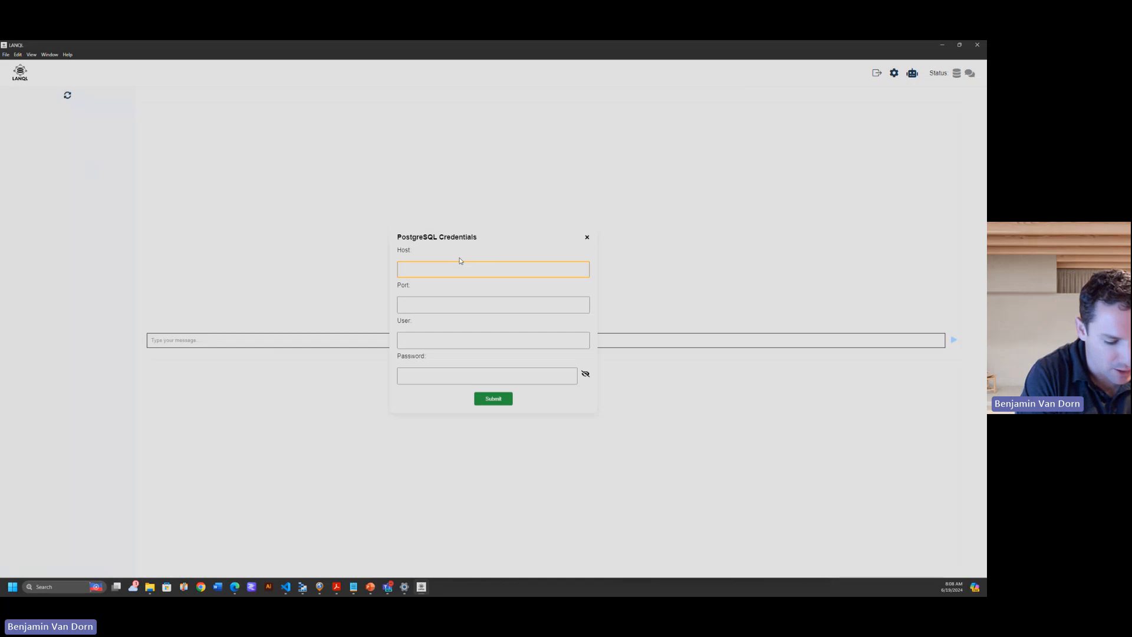
pyautogui.write('localhost')
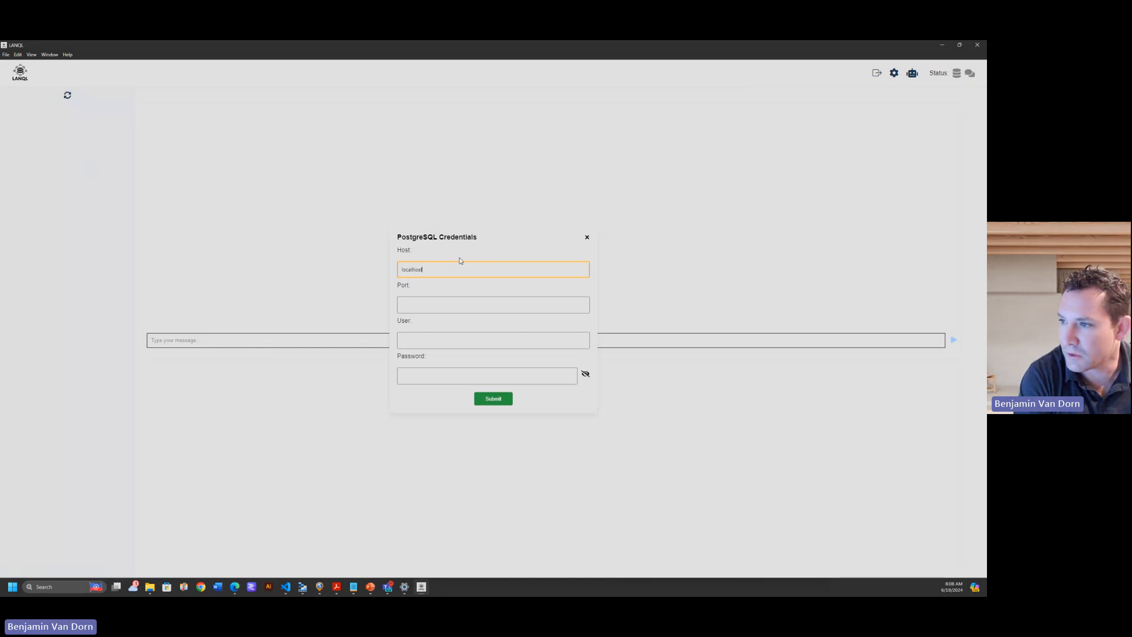
pyautogui.press('Tab')
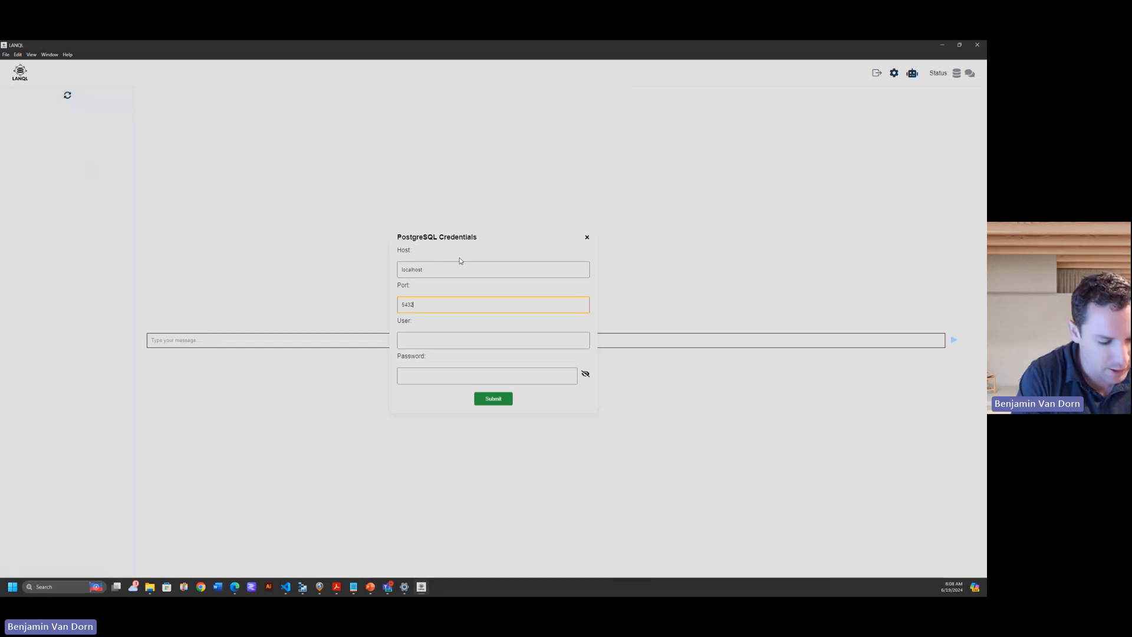
pyautogui.press('Tab')
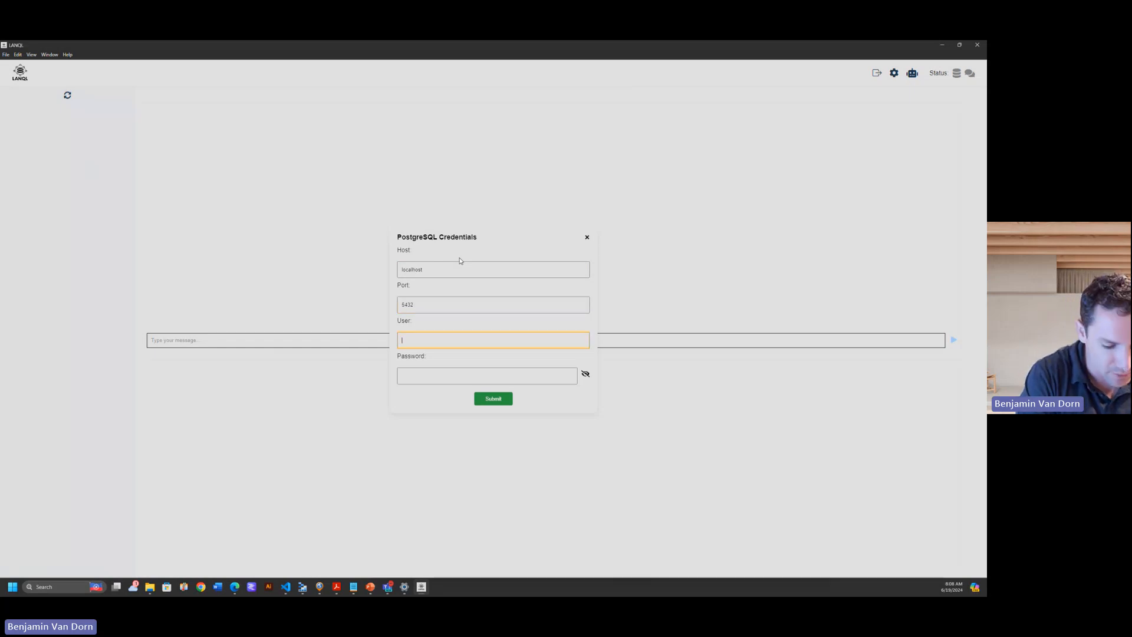
pyautogui.write('postgres')
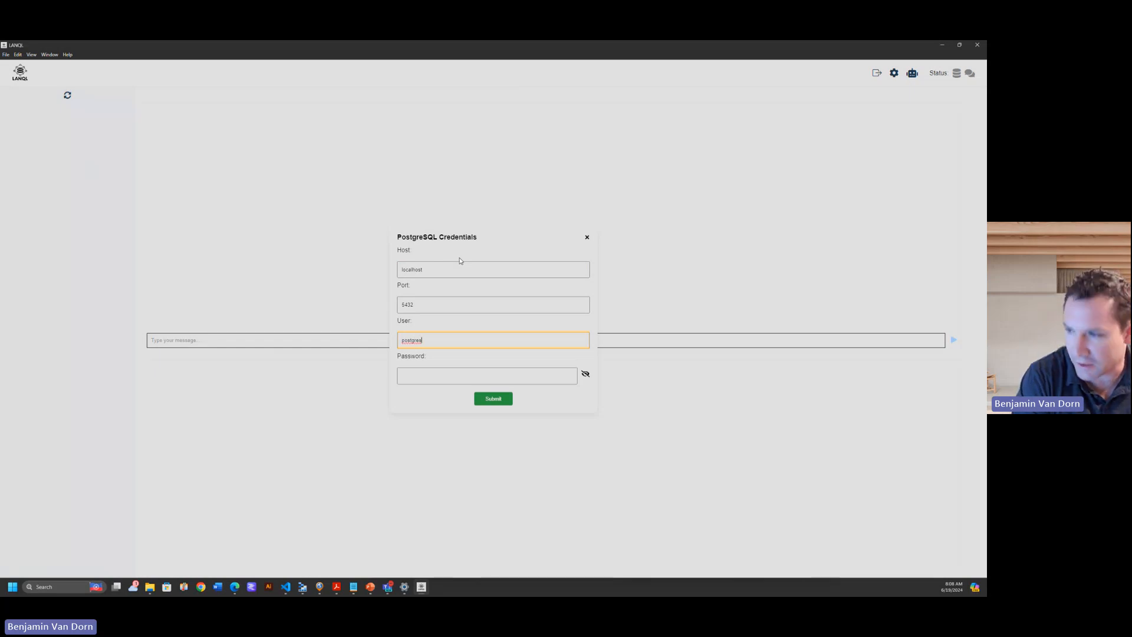
# Enter the PostgreSQL account password and submit the connection credentials.
pyautogui.press('Tab')
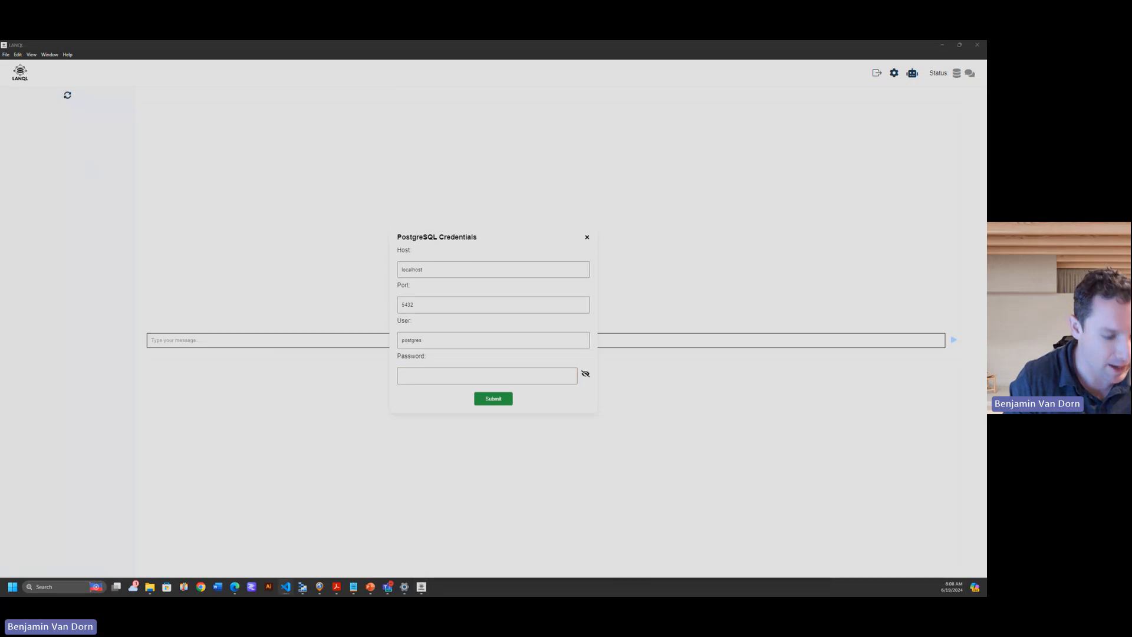
pyautogui.click(454, 375)
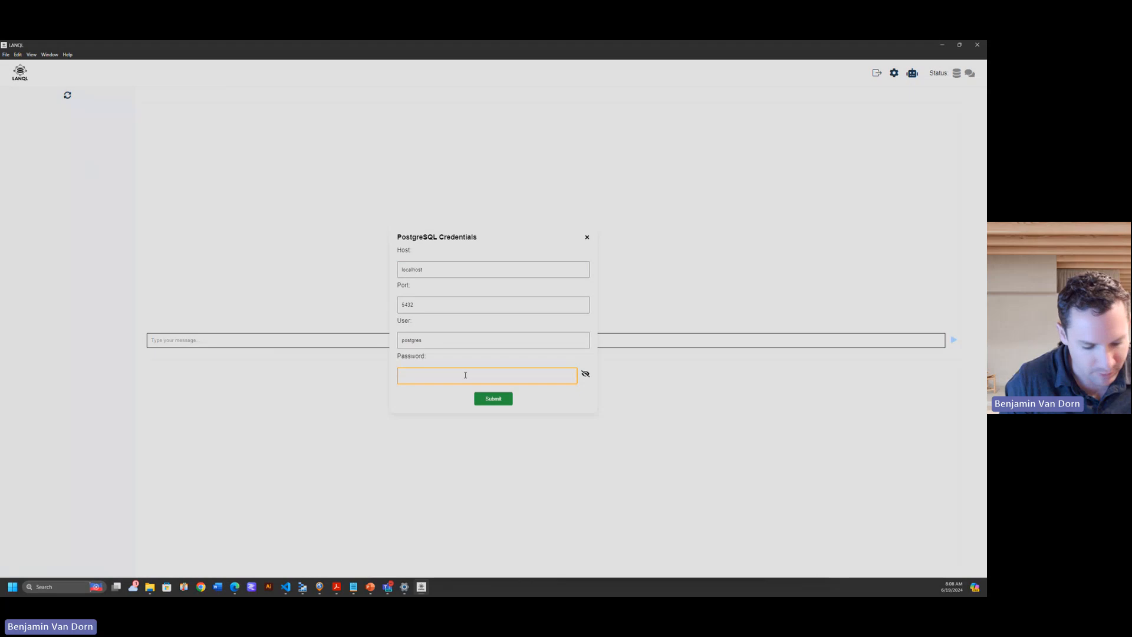
pyautogui.hotkey('ctrl', 'v')
pyautogui.click(496, 399)
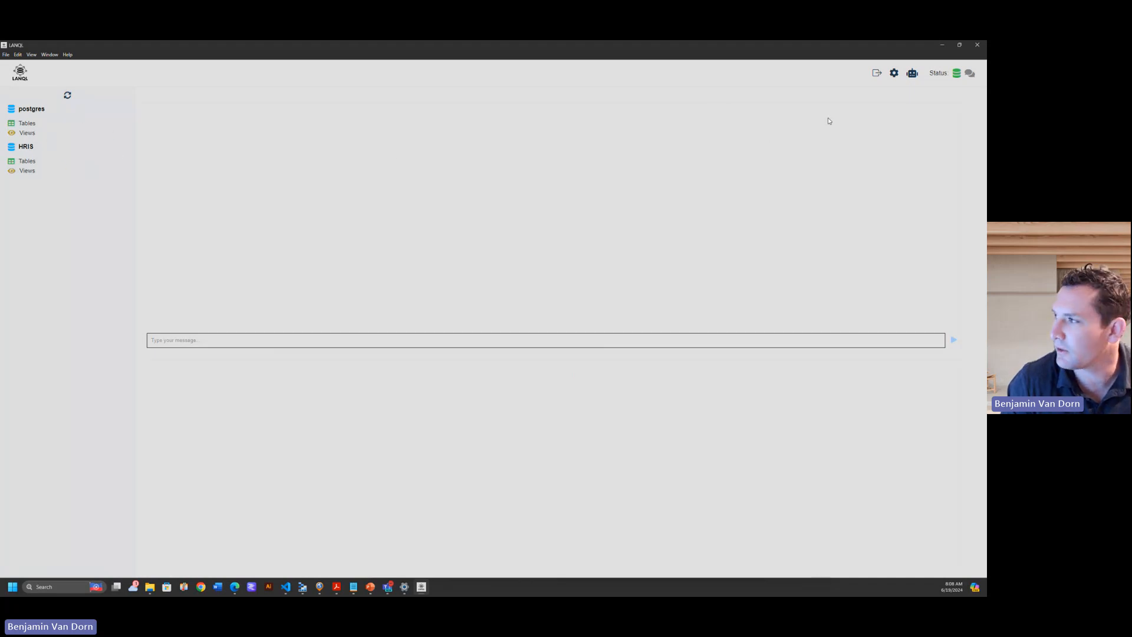
# Open the OpenAI credentials, paste the OpenAI API token and submit it.
pyautogui.click(913, 77)
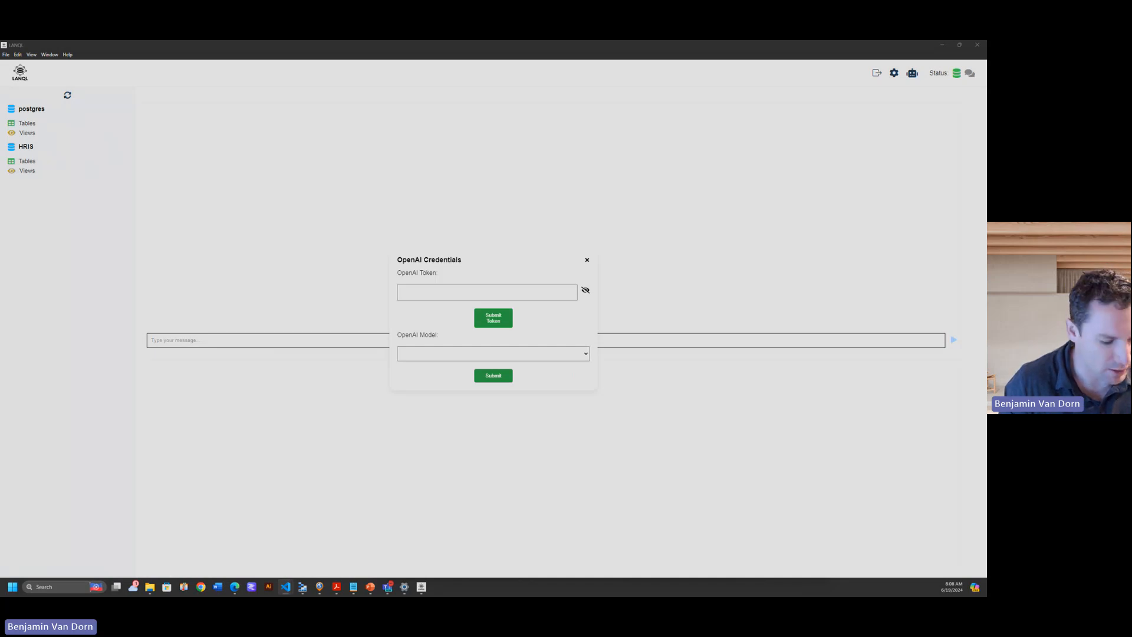
pyautogui.click(436, 288)
pyautogui.hotkey('ctrl', 'v')
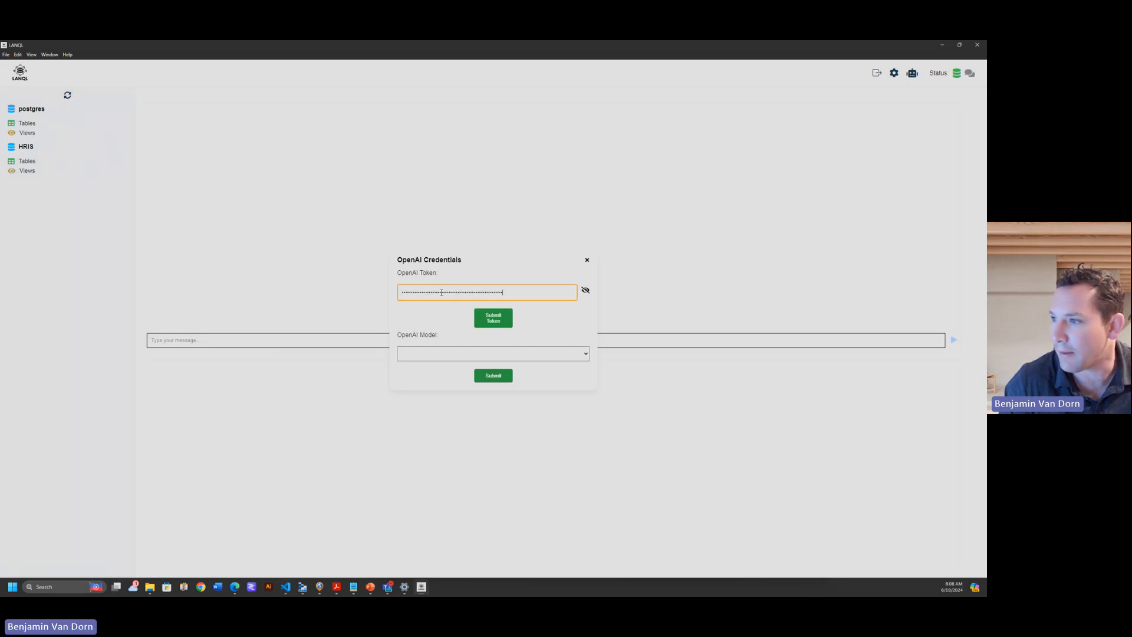
pyautogui.click(498, 324)
# Choose gpt-3.5-turbo as the OpenAI model and submit the selection.
pyautogui.click(429, 357)
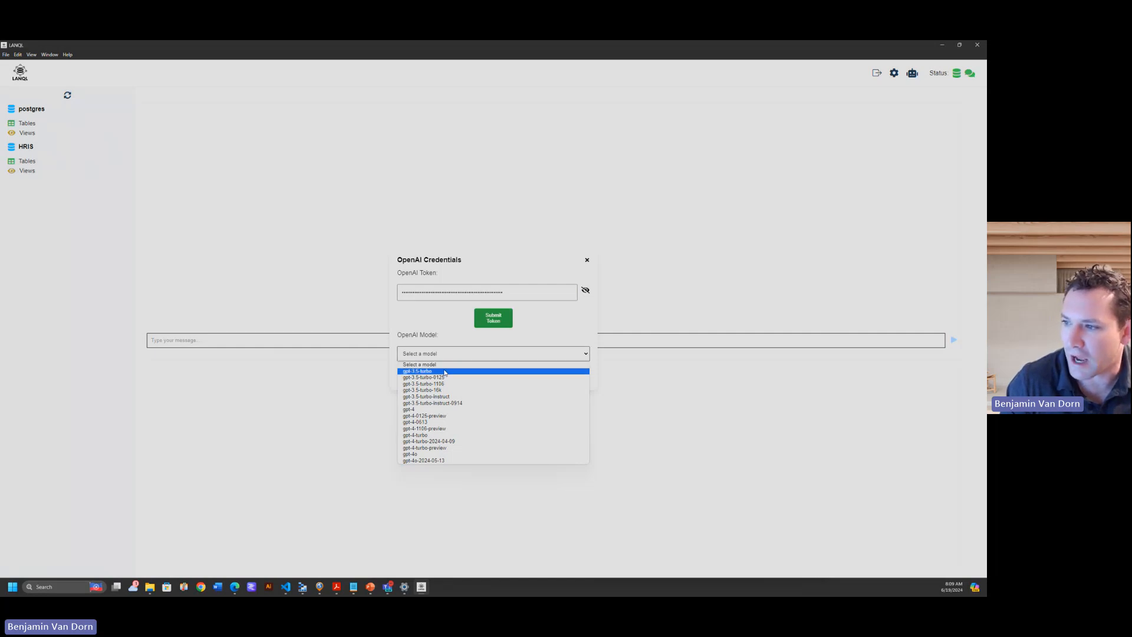
pyautogui.click(445, 371)
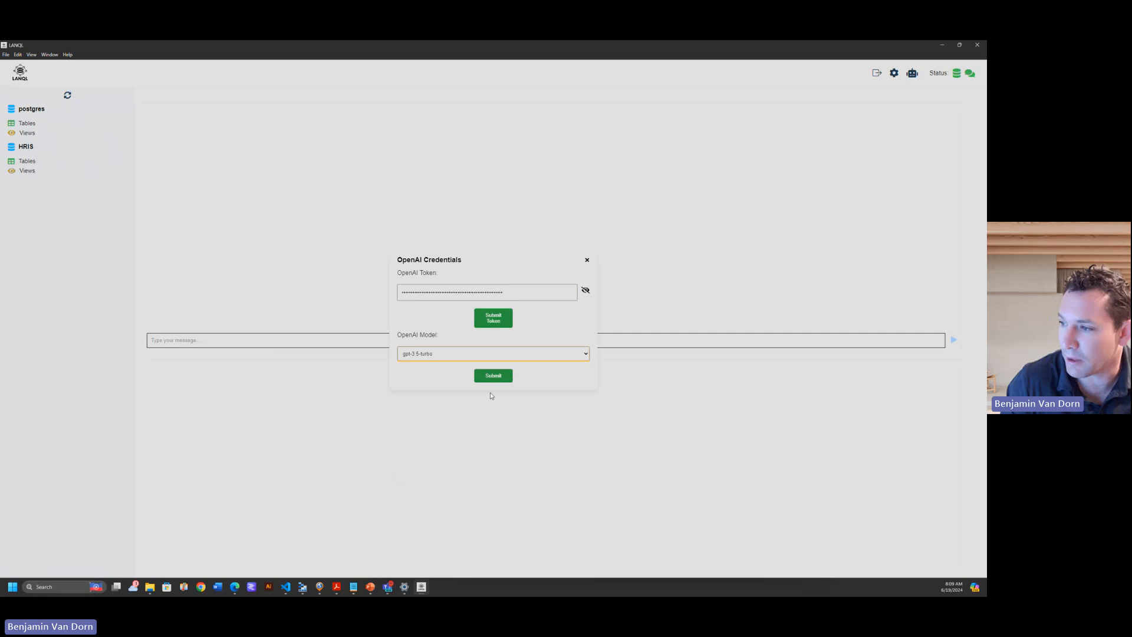
pyautogui.click(491, 377)
pyautogui.click(359, 335)
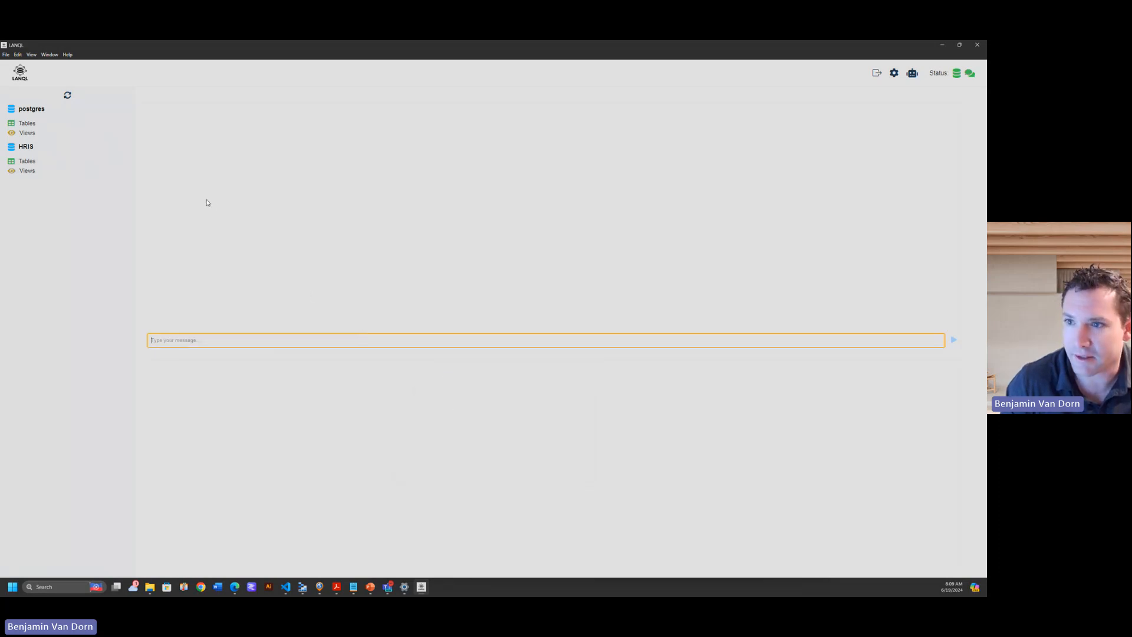
# Expand the tables of the HRIS database and show the top 100 rows of the salaries table.
pyautogui.click(34, 164)
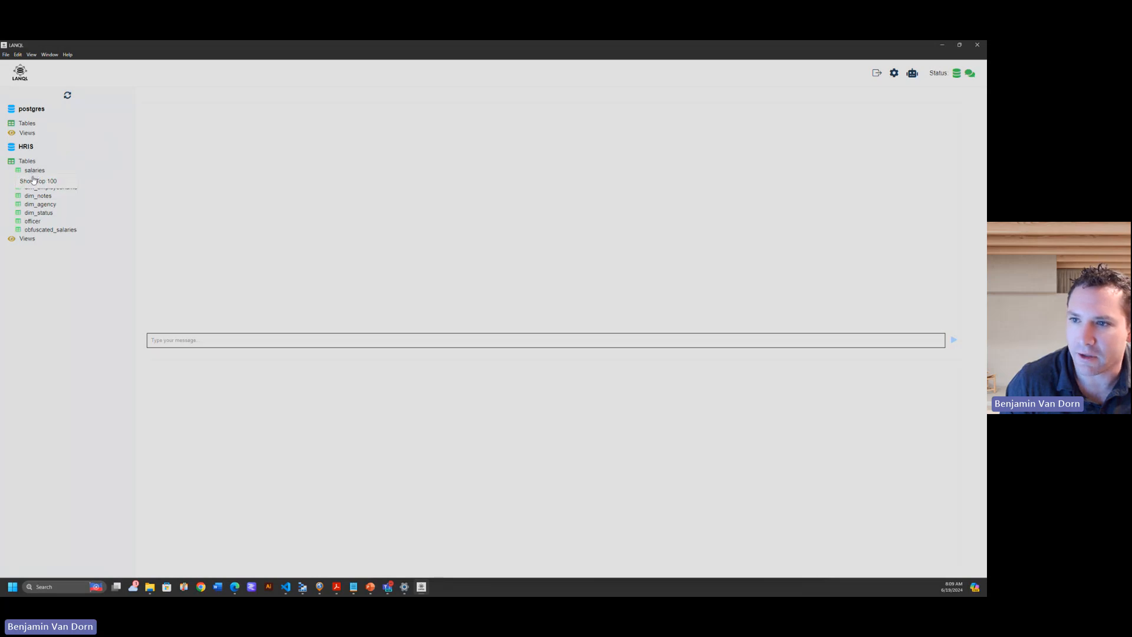
pyautogui.click(36, 181)
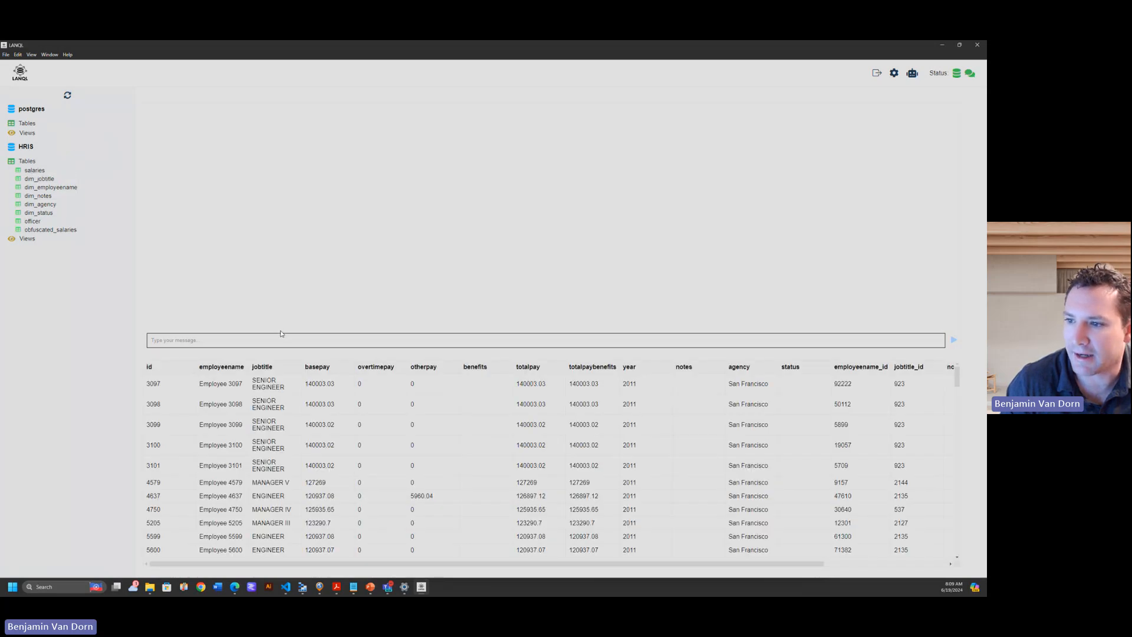
# Send the chat question "What is the average basepay of a senior engineer, use fuzzy matching, in the year 2011".
pyautogui.click(281, 334)
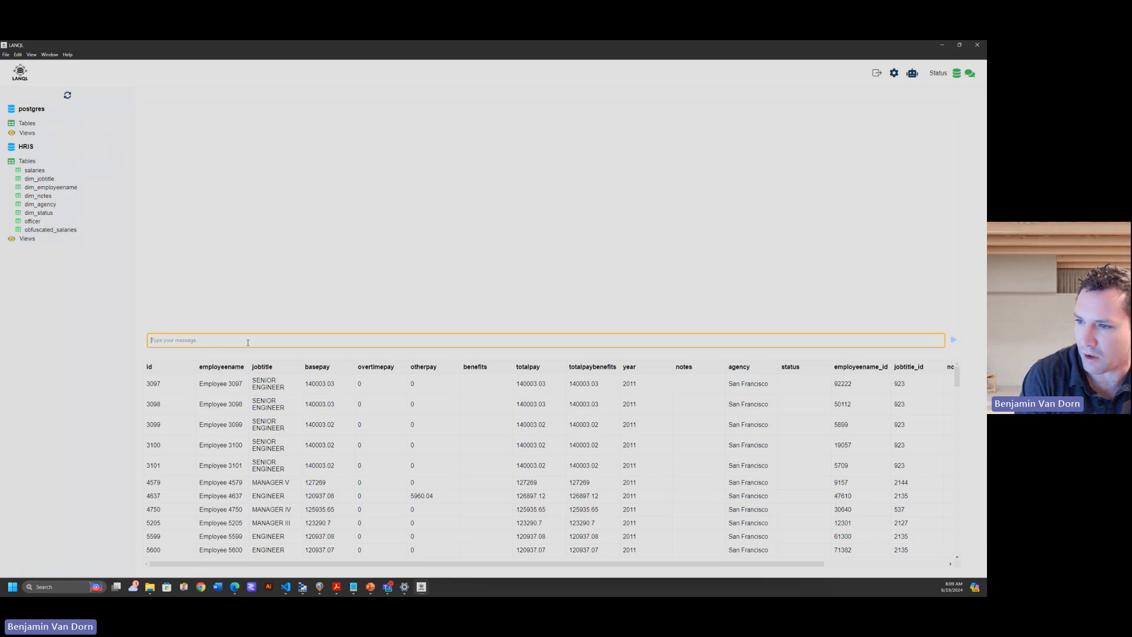
pyautogui.write('W')
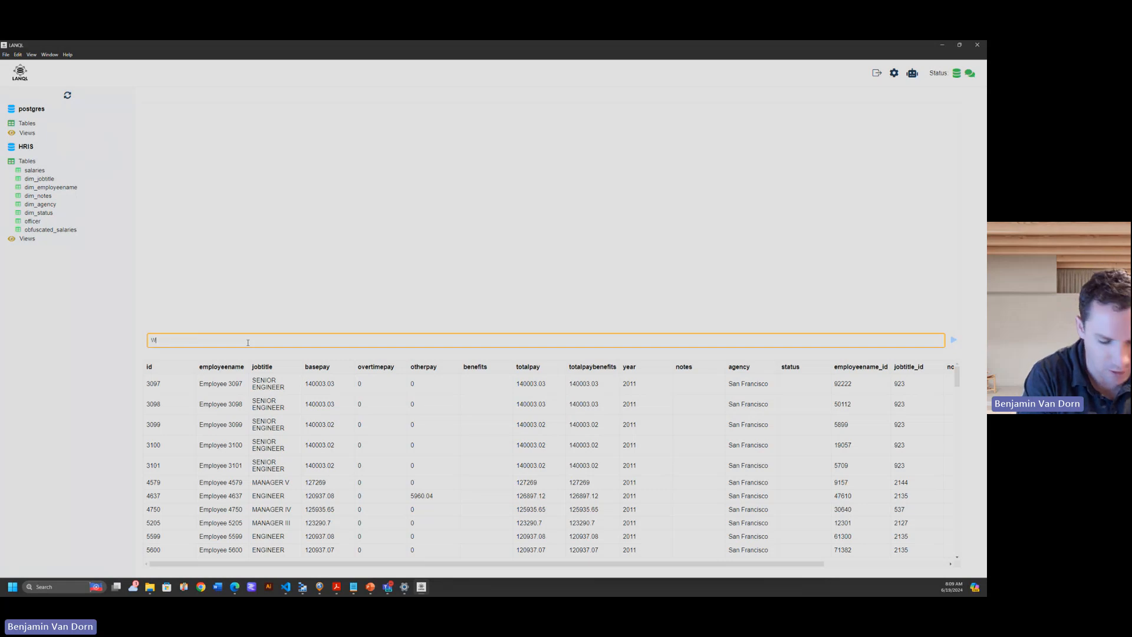
pyautogui.write('hat is the average pay')
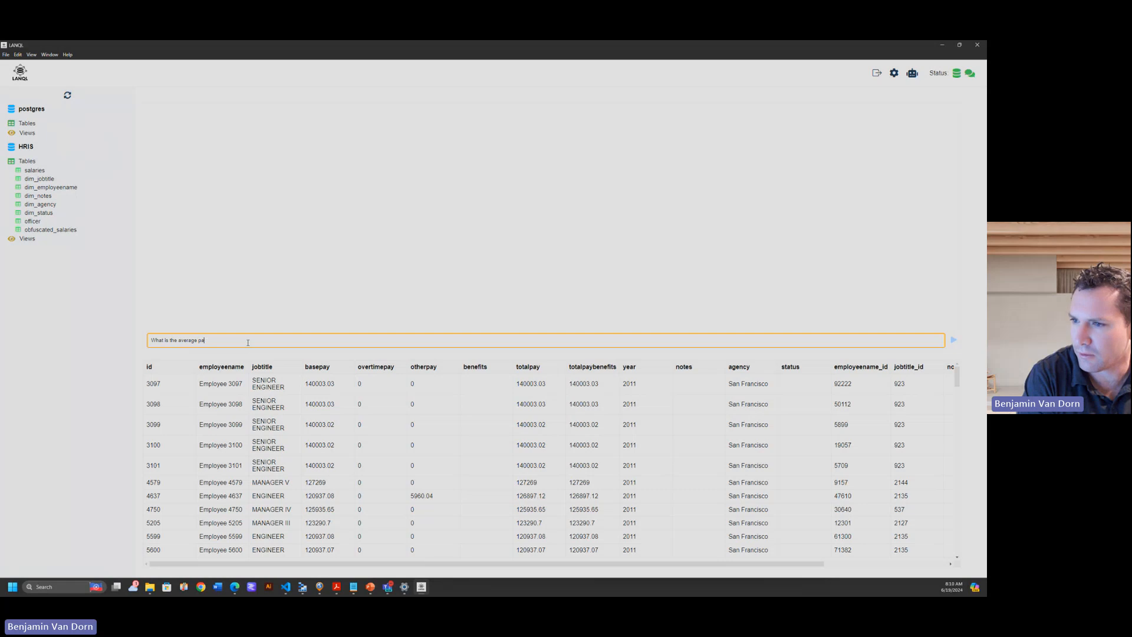
pyautogui.press('BackSpace')
pyautogui.press('BackSpace')
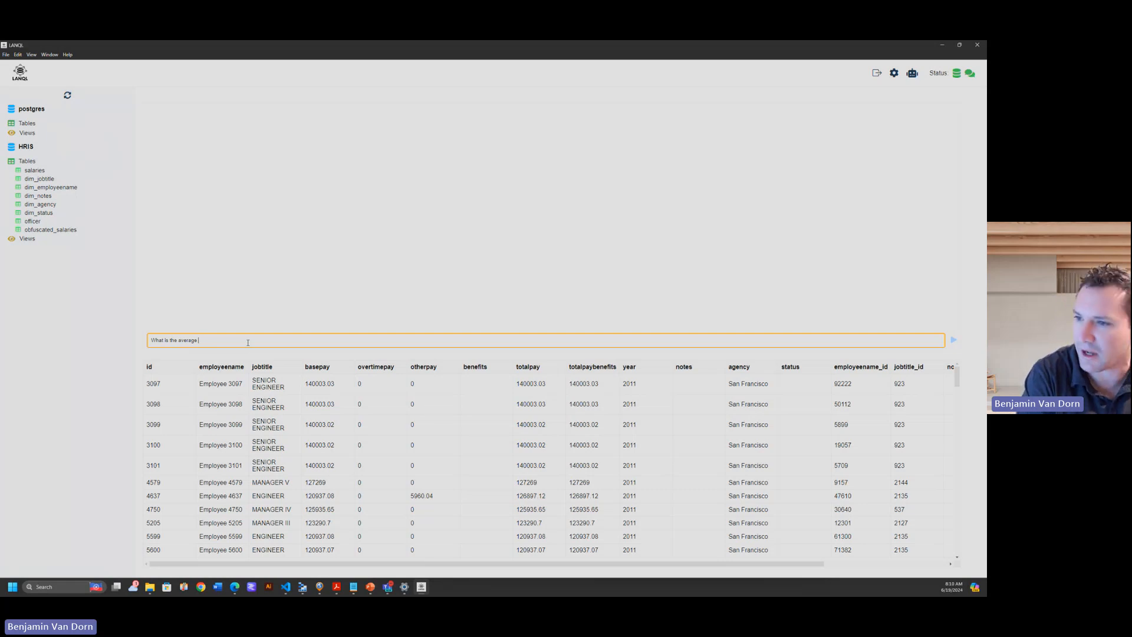
pyautogui.write('basepa')
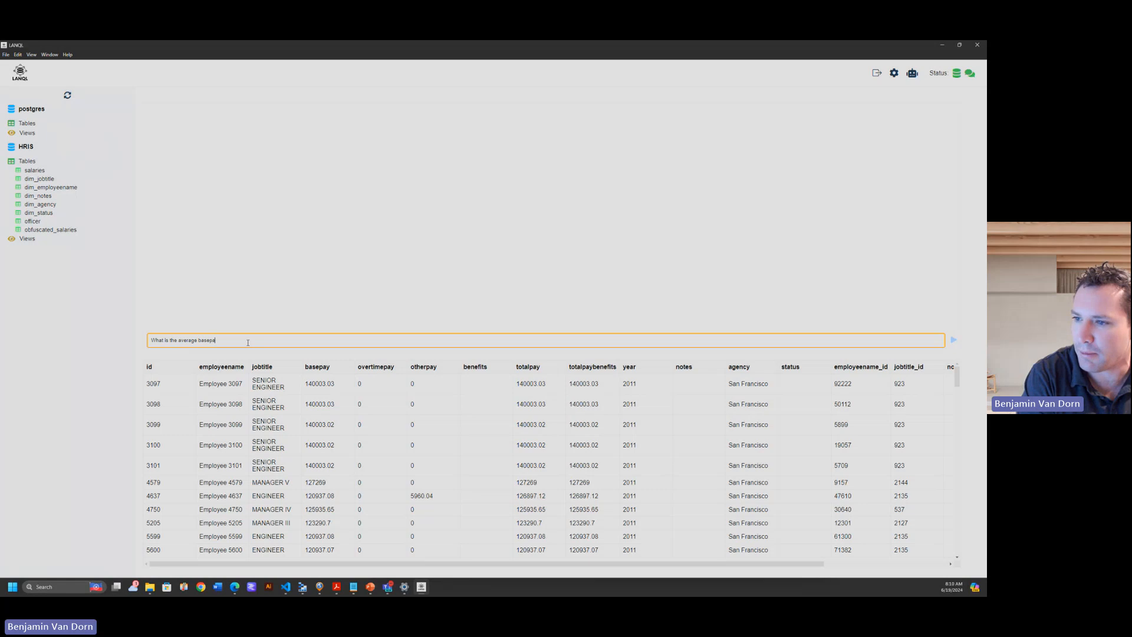
pyautogui.write('y of a senio')
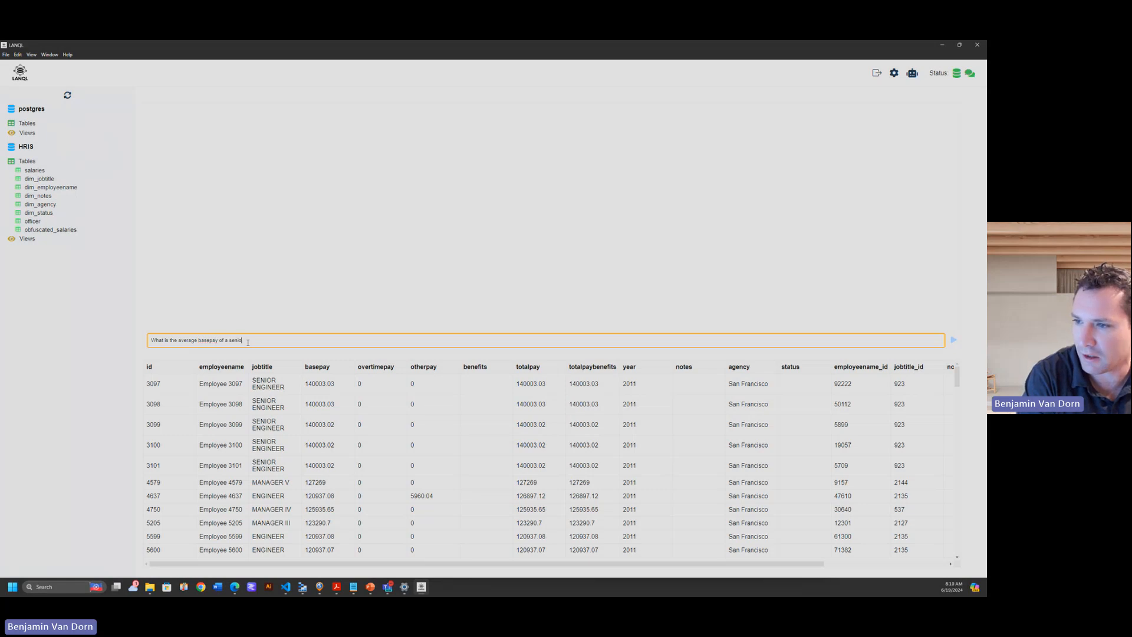
pyautogui.write('r engineer,')
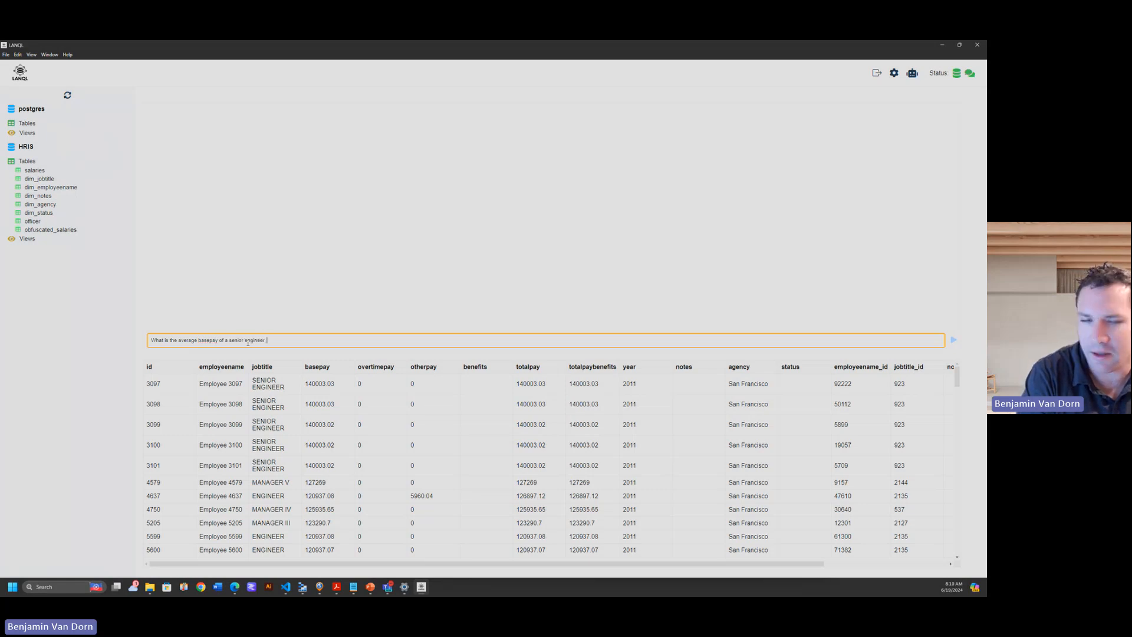
pyautogui.write(' use fuzz')
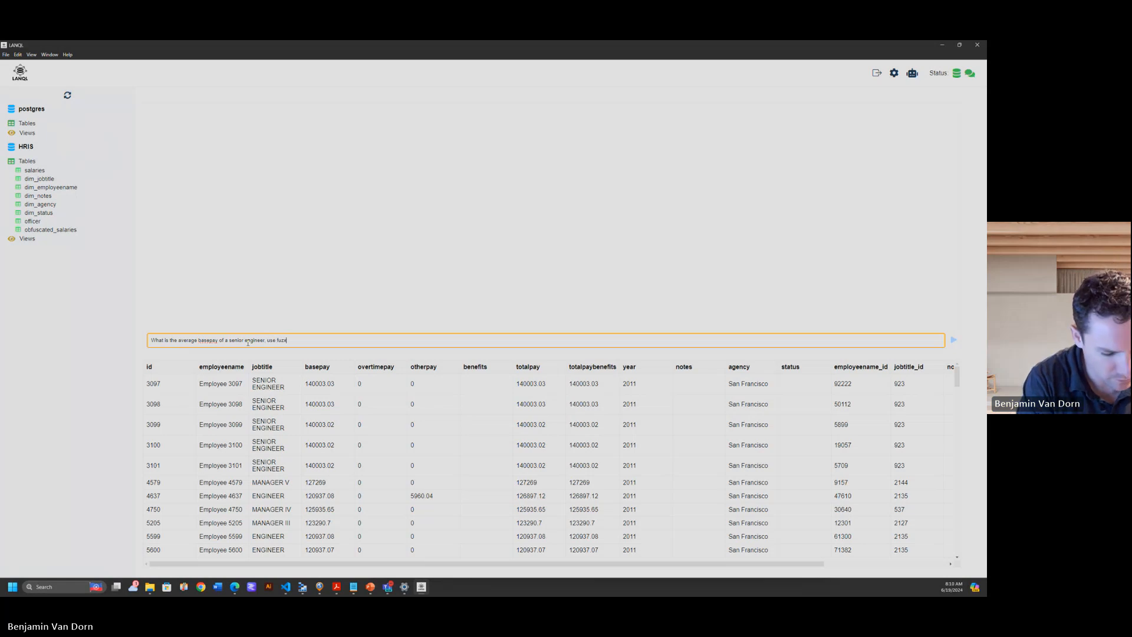
pyautogui.write('y matching')
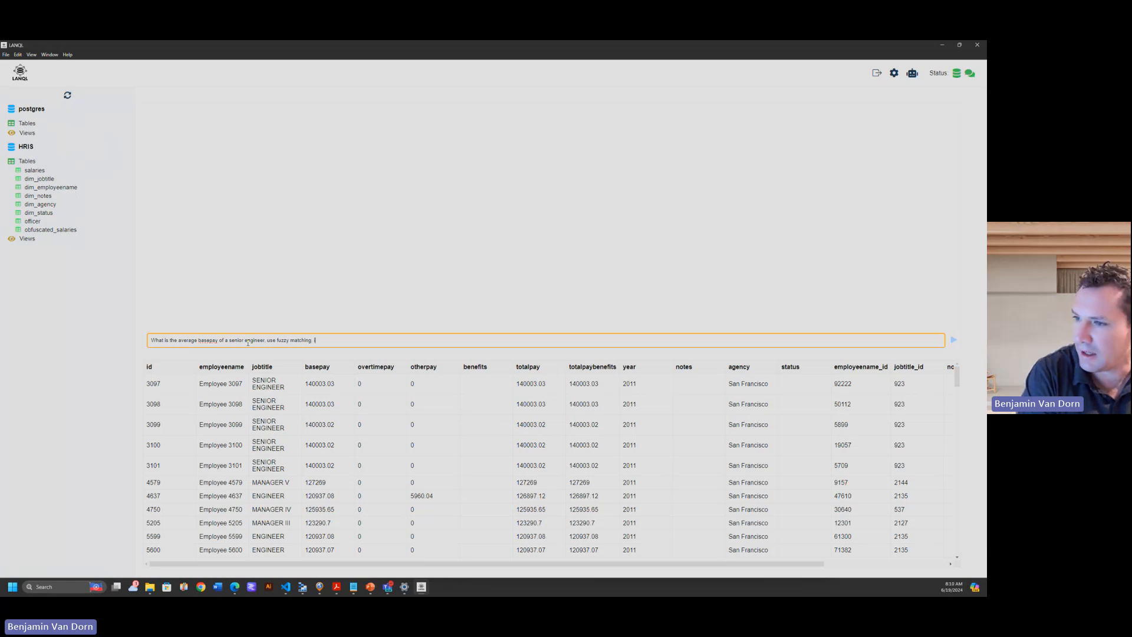
pyautogui.write('he year 2011')
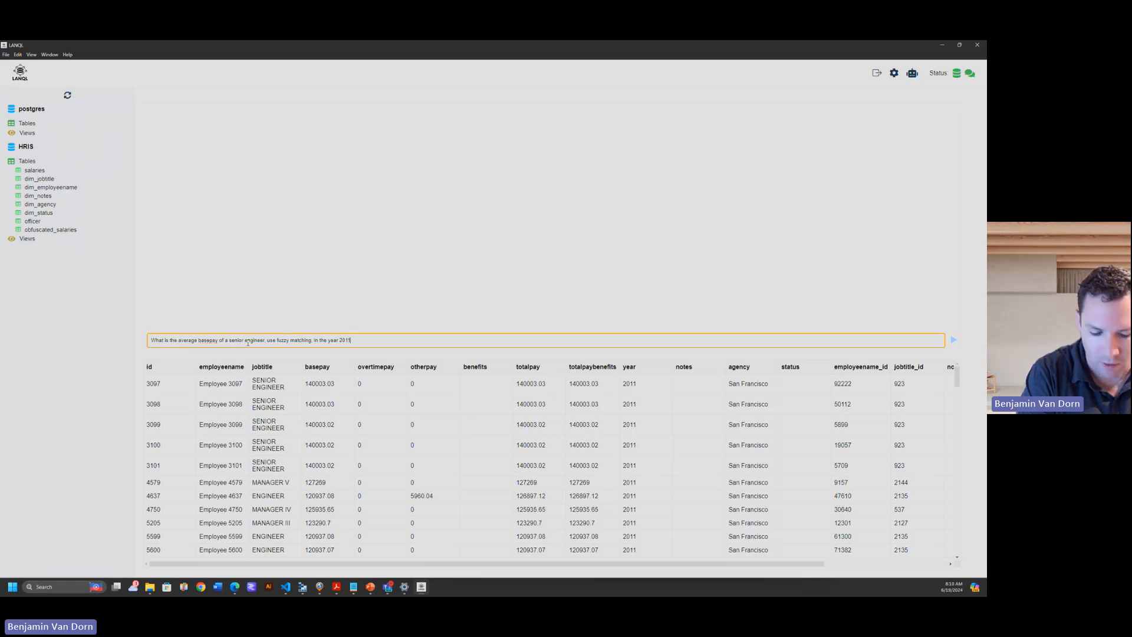
pyautogui.press('Return')
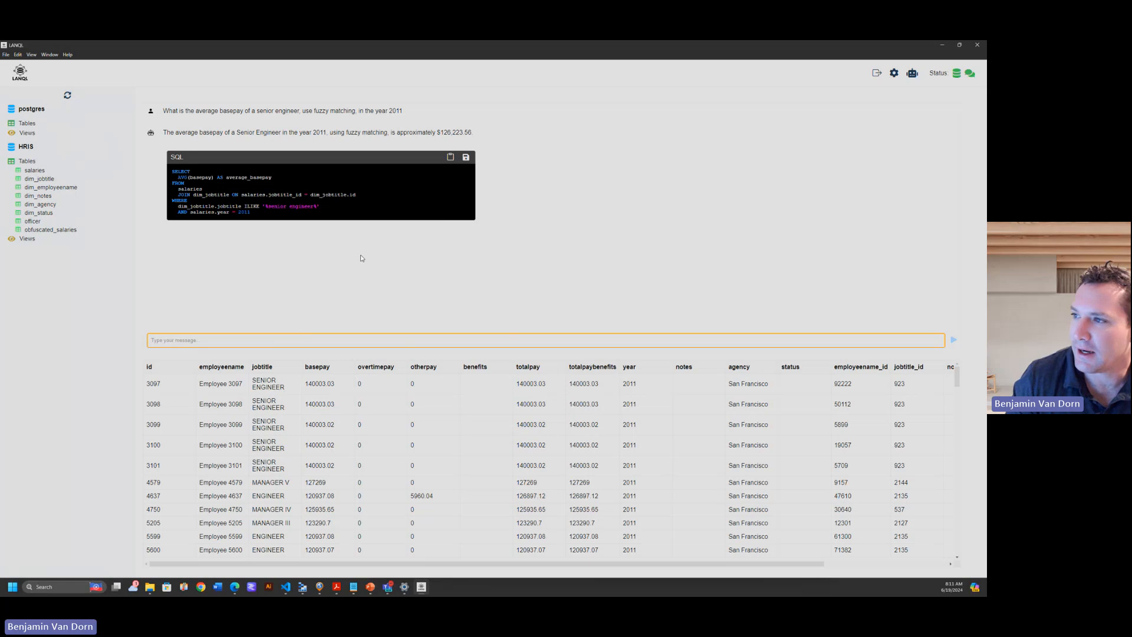
# Copy the generated average basepay SQL query to the clipboard and dismiss the status message.
pyautogui.click(451, 158)
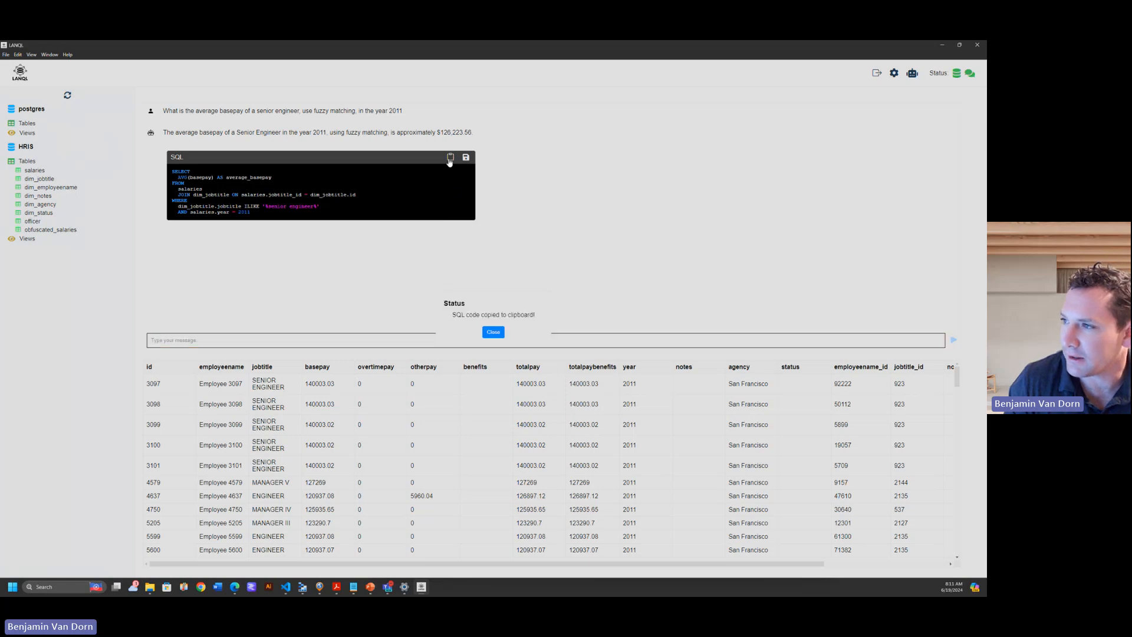
pyautogui.click(494, 332)
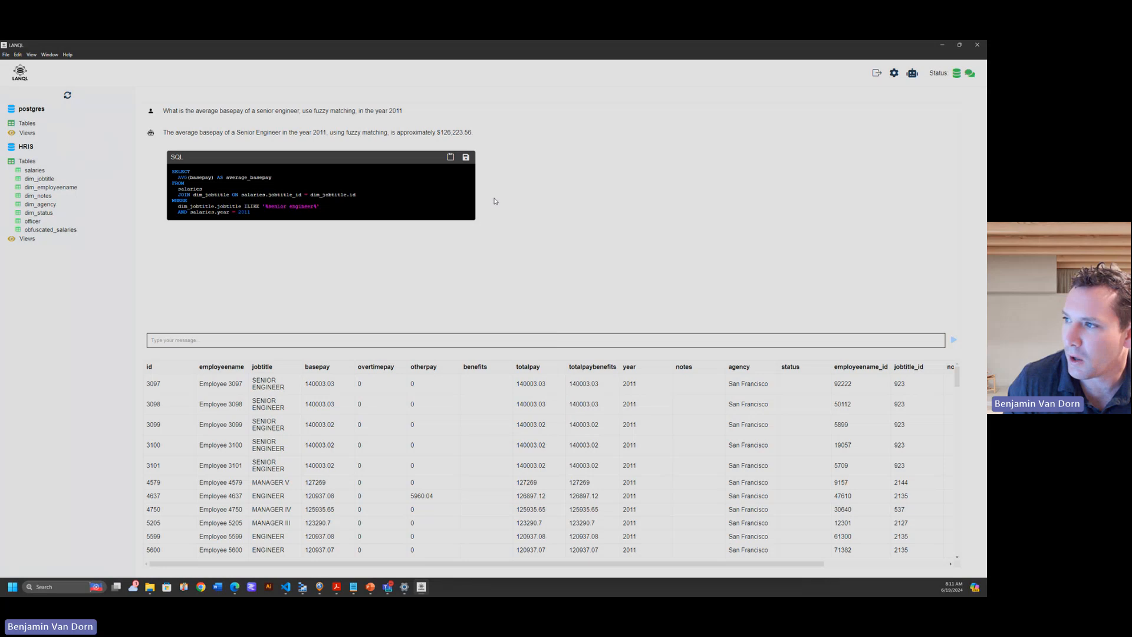
# Save the generated SQL as a view named seniorengineerbasepay in the HRIS database and dismiss the status message.
pyautogui.click(466, 157)
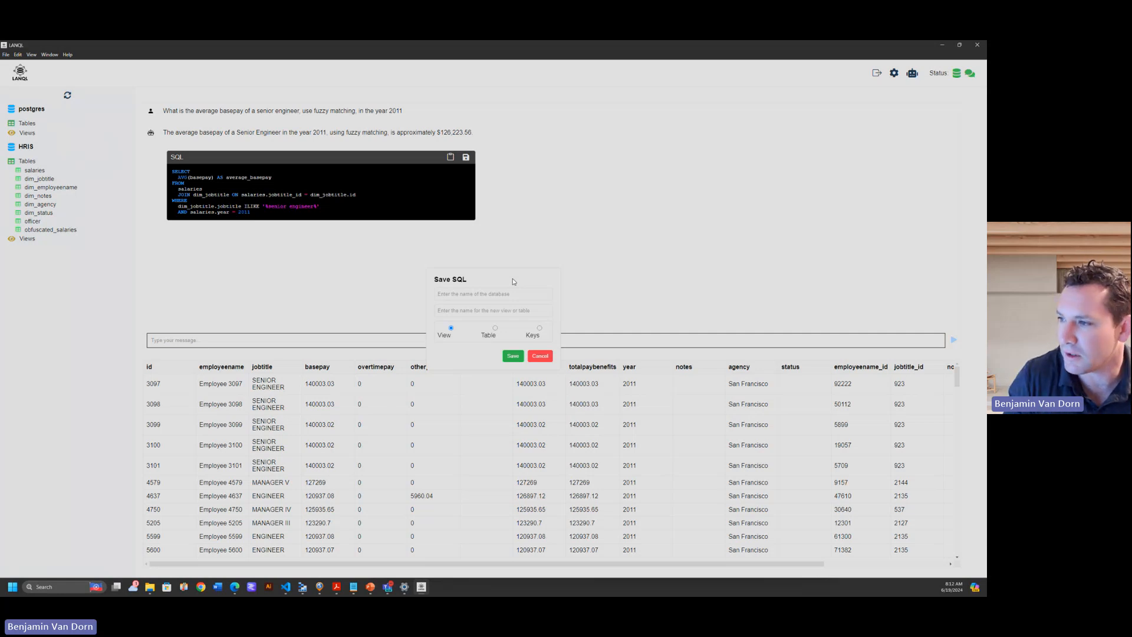
pyautogui.click(507, 297)
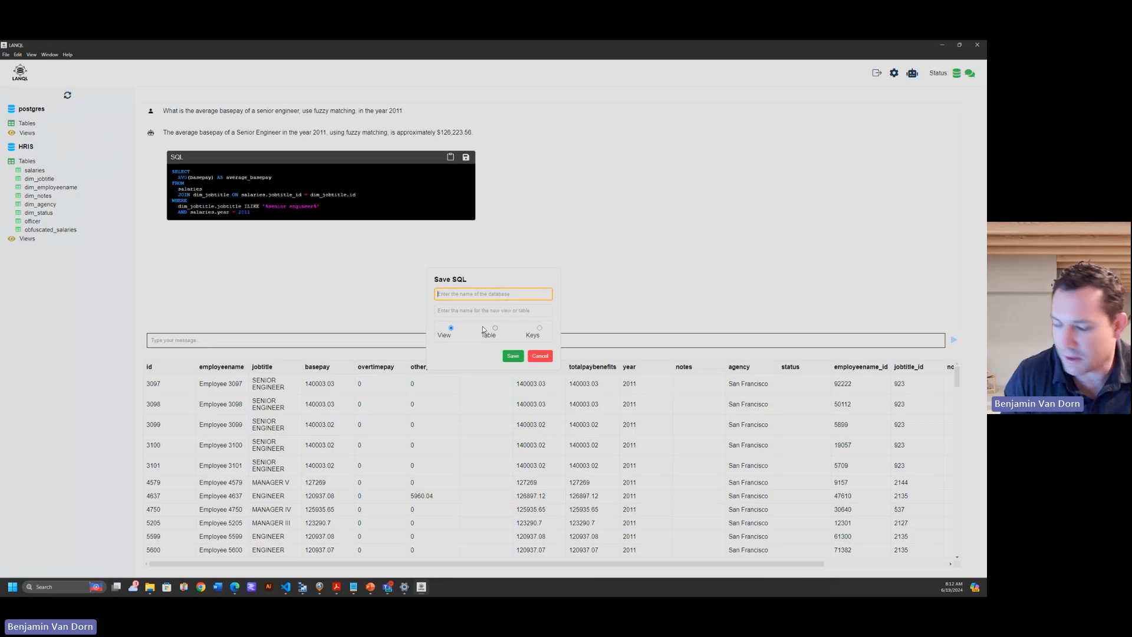
pyautogui.write('HRIS')
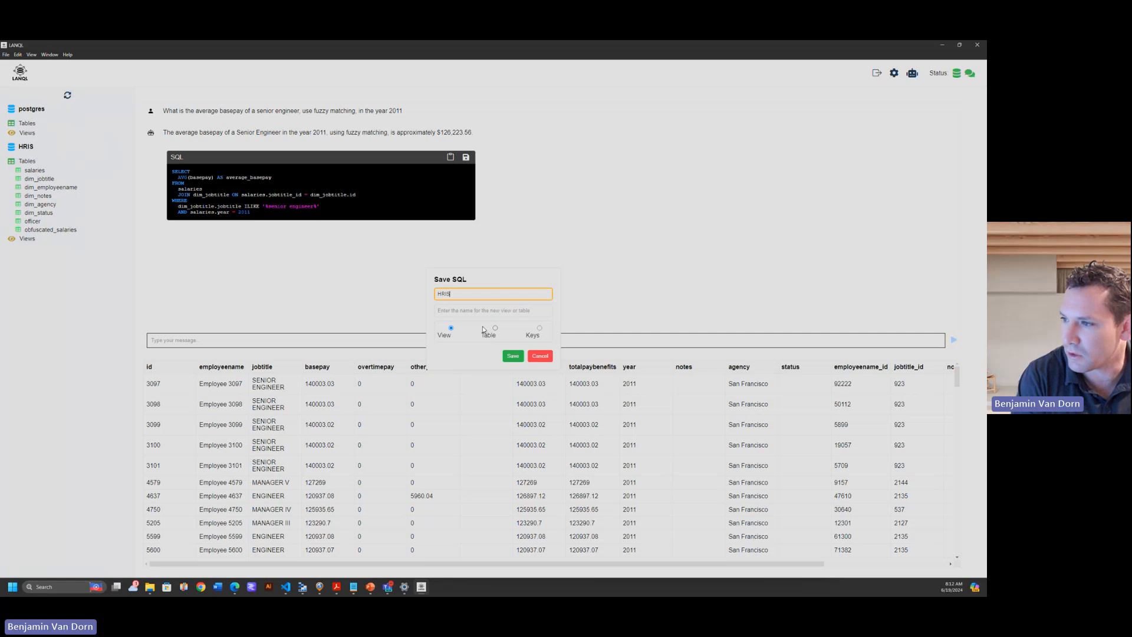
pyautogui.click(500, 307)
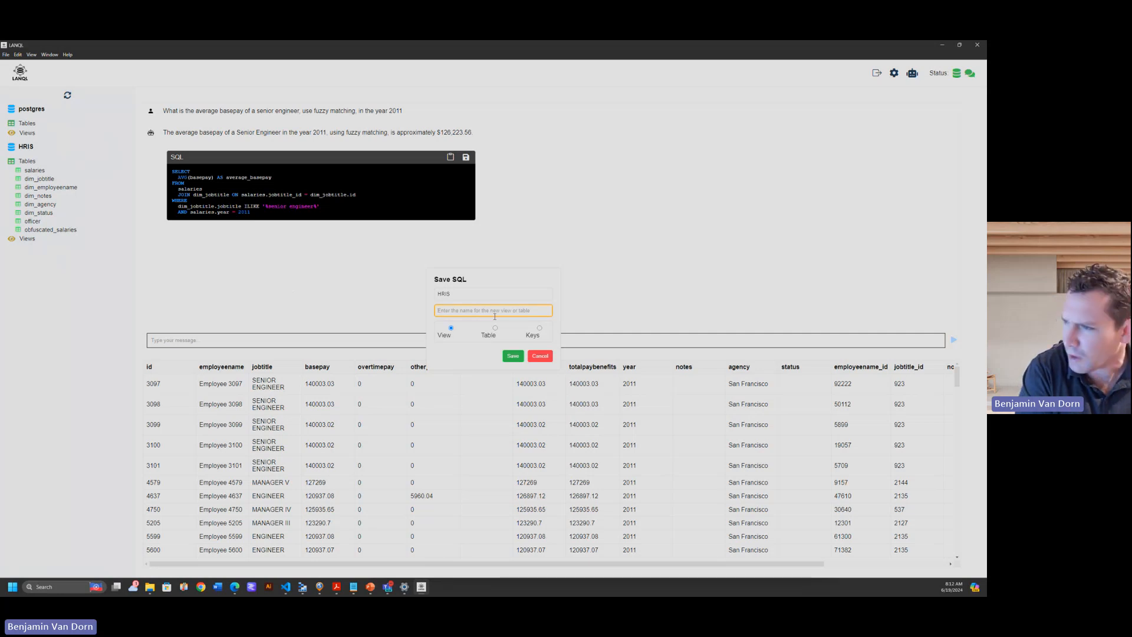
pyautogui.write('se')
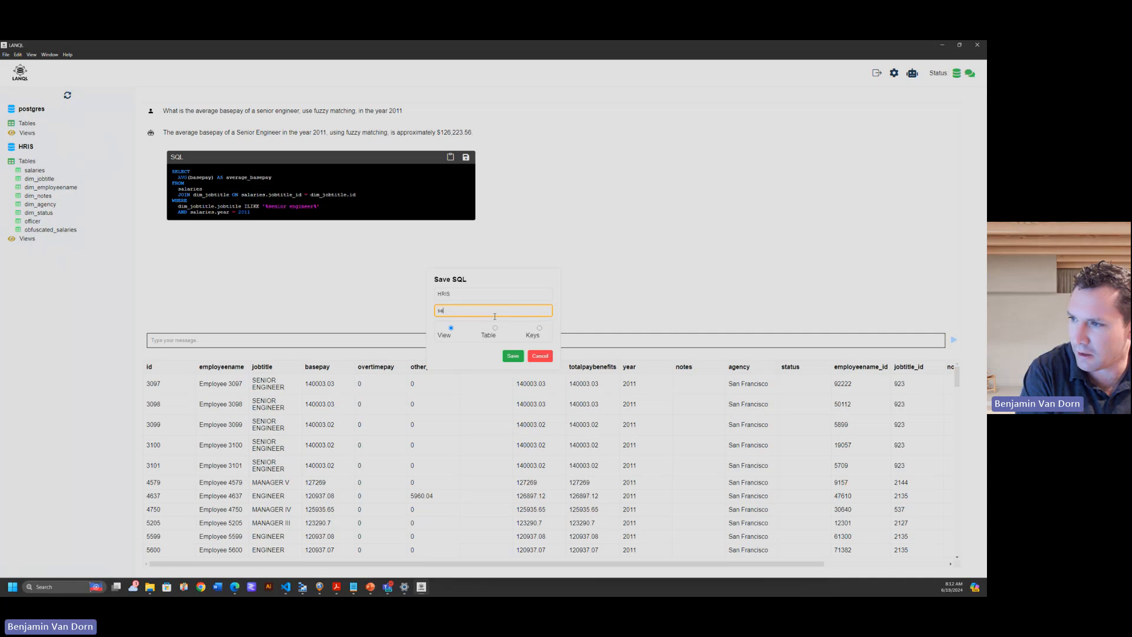
pyautogui.write('niorengineer')
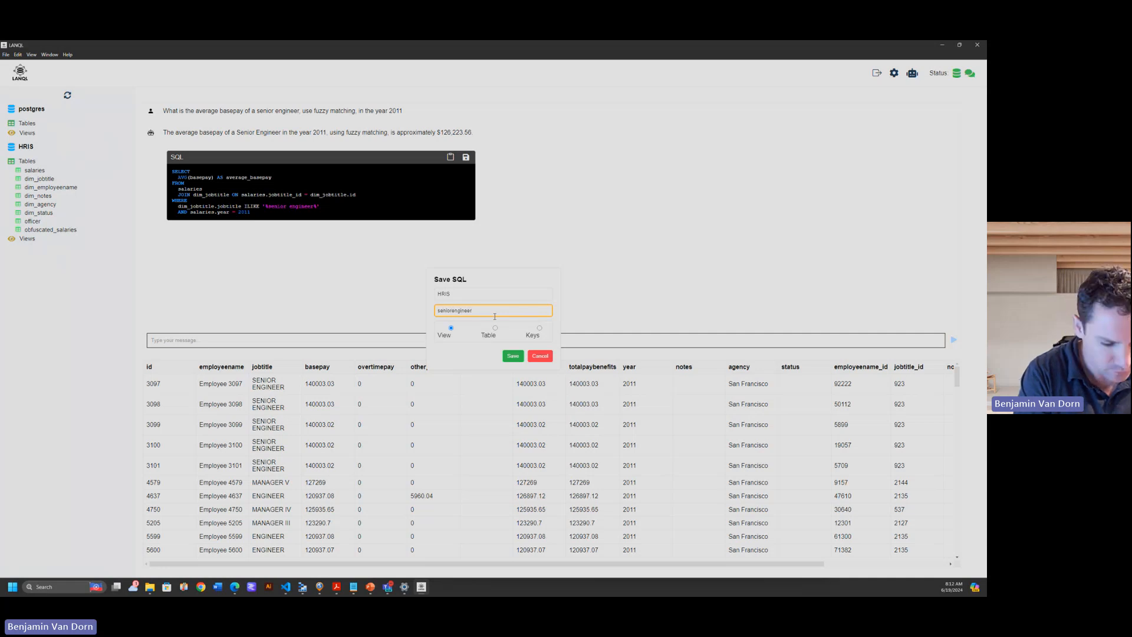
pyautogui.write('basepay')
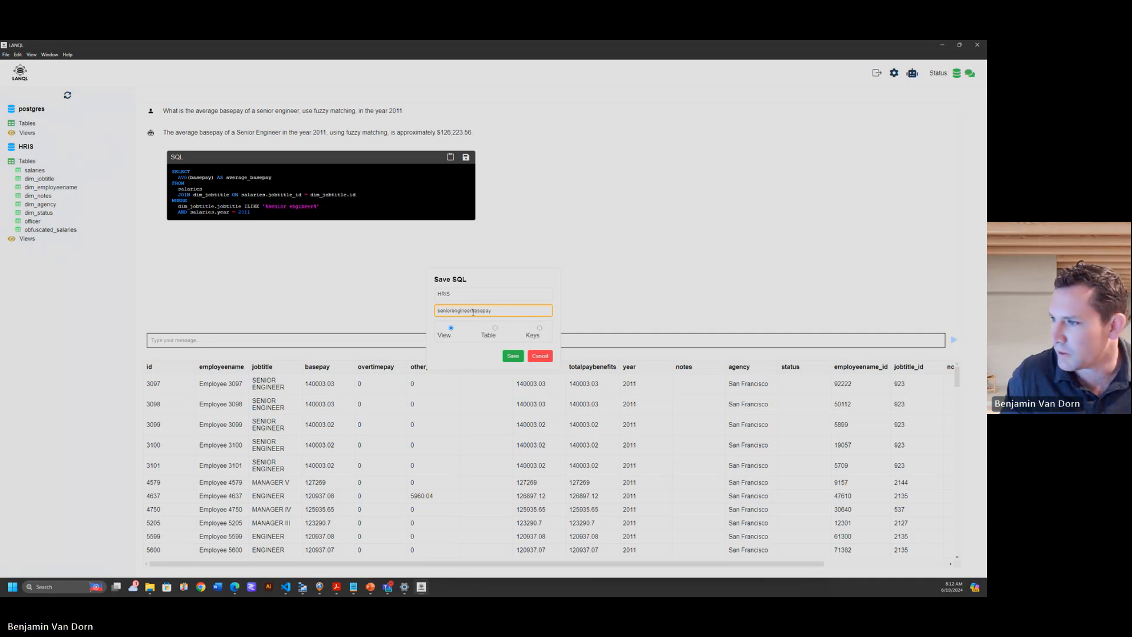
pyautogui.click(512, 358)
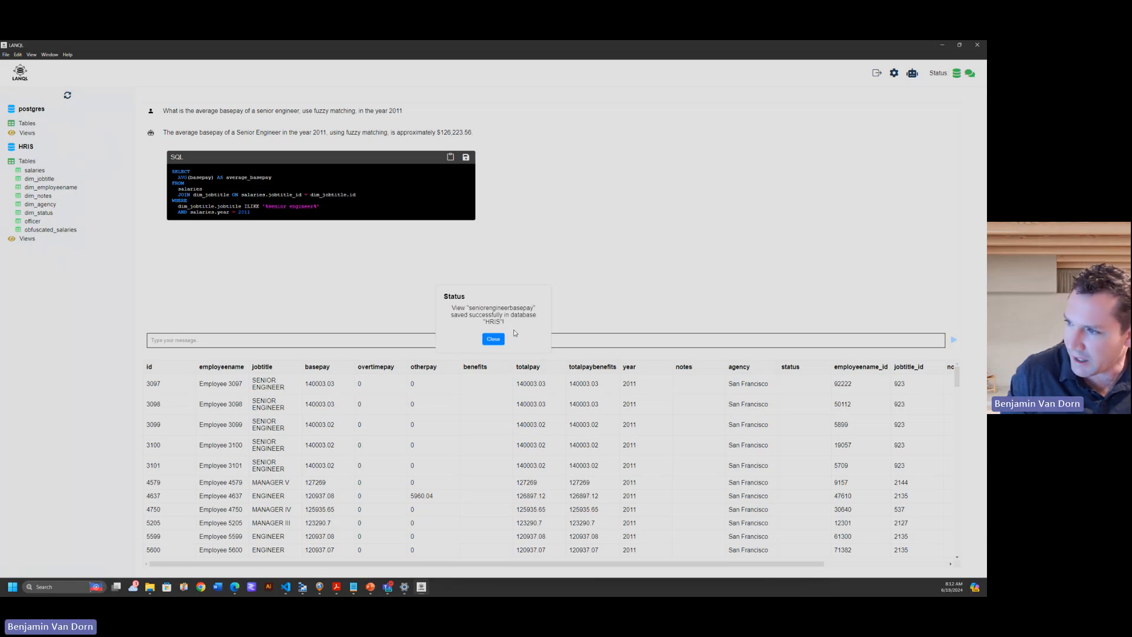
pyautogui.click(495, 340)
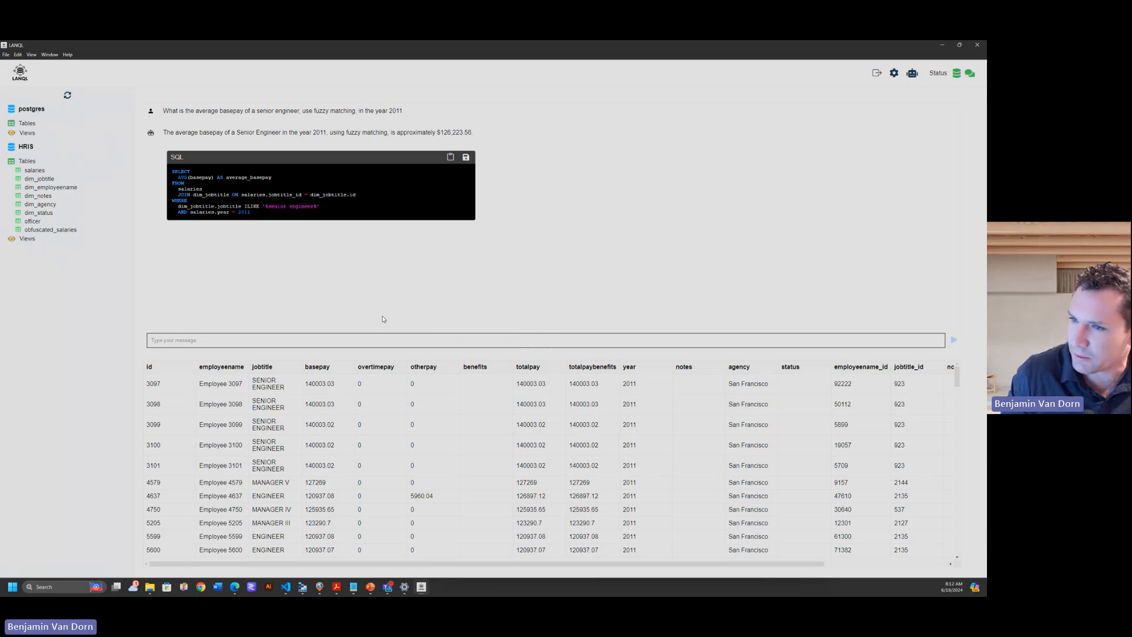
# Refresh the database list and show the top 100 rows of the seniorengineerbasepay view in HRIS.
pyautogui.click(27, 239)
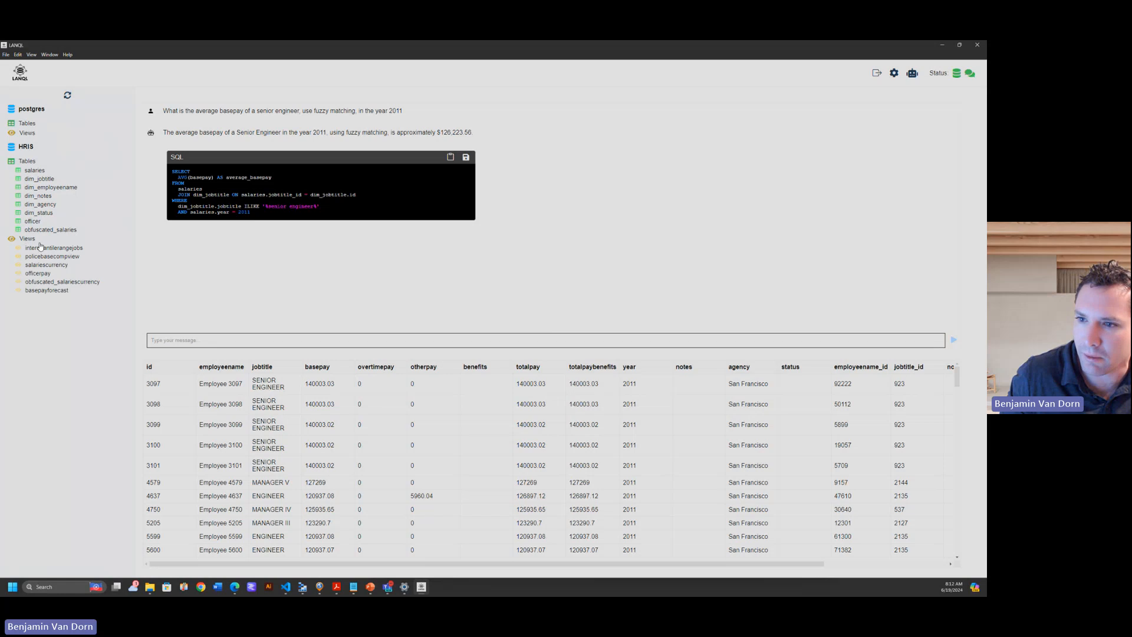
pyautogui.click(67, 95)
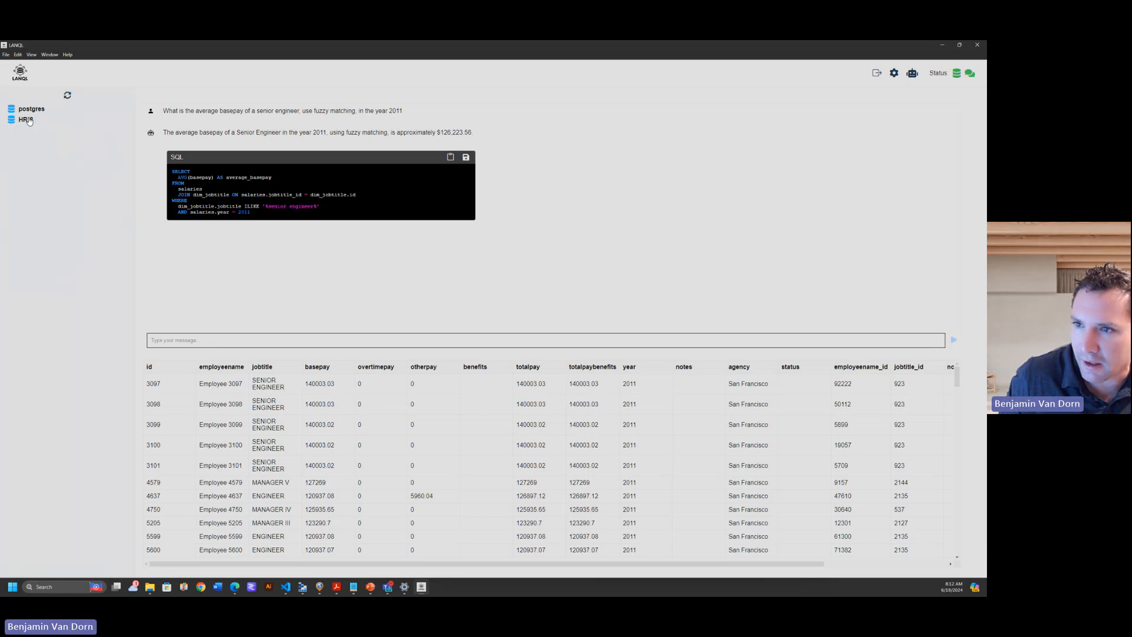
pyautogui.click(27, 120)
pyautogui.rightClick(59, 263)
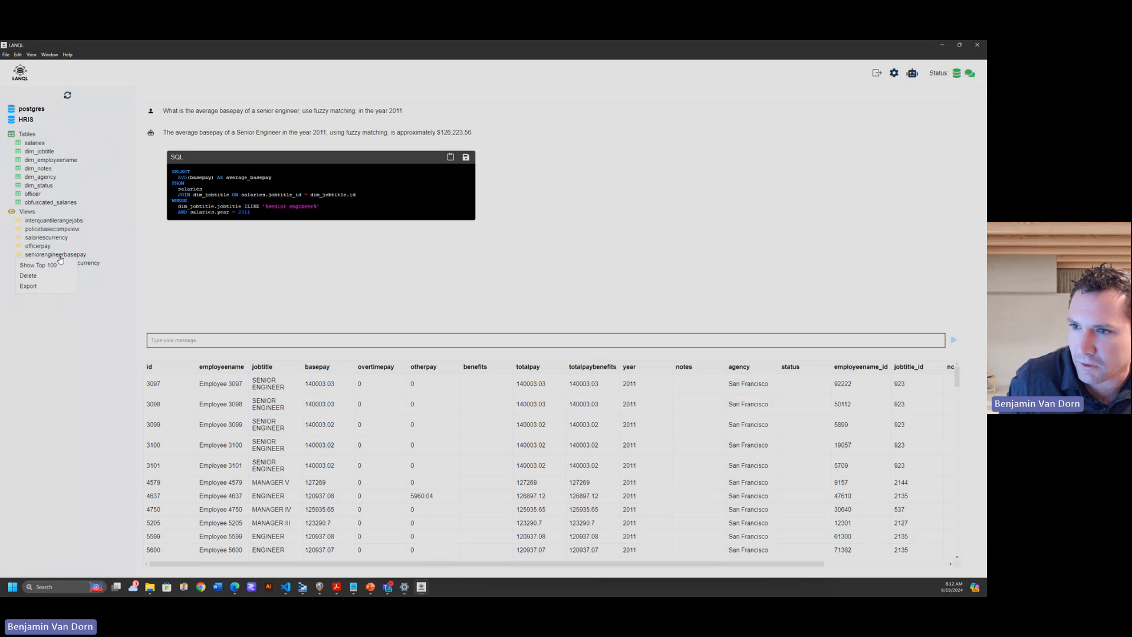
pyautogui.rightClick(53, 256)
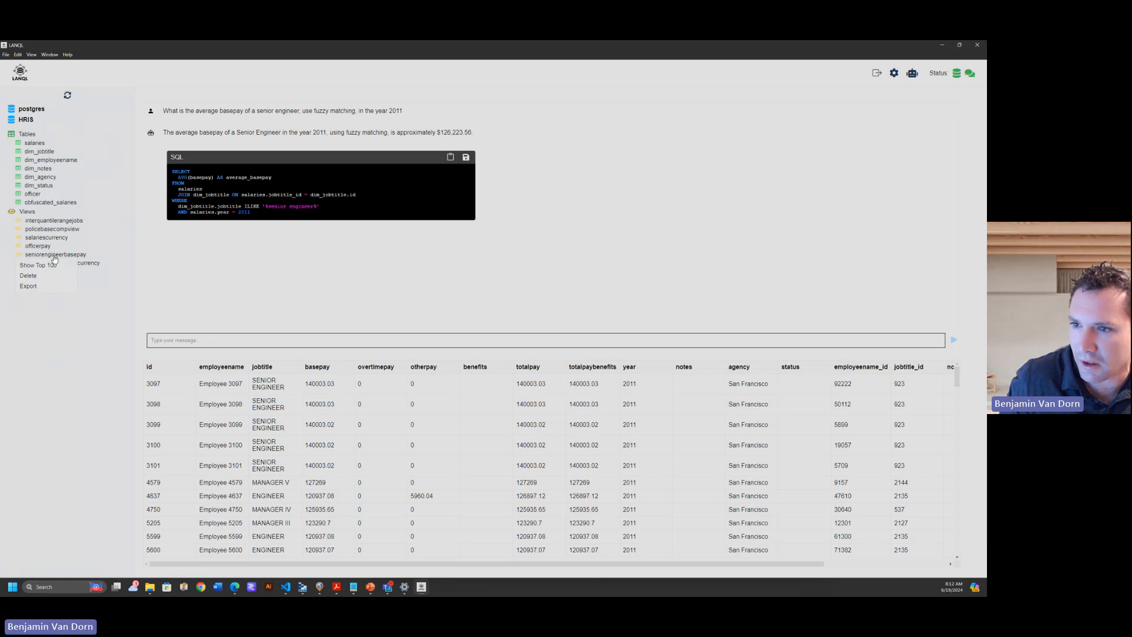
pyautogui.click(56, 266)
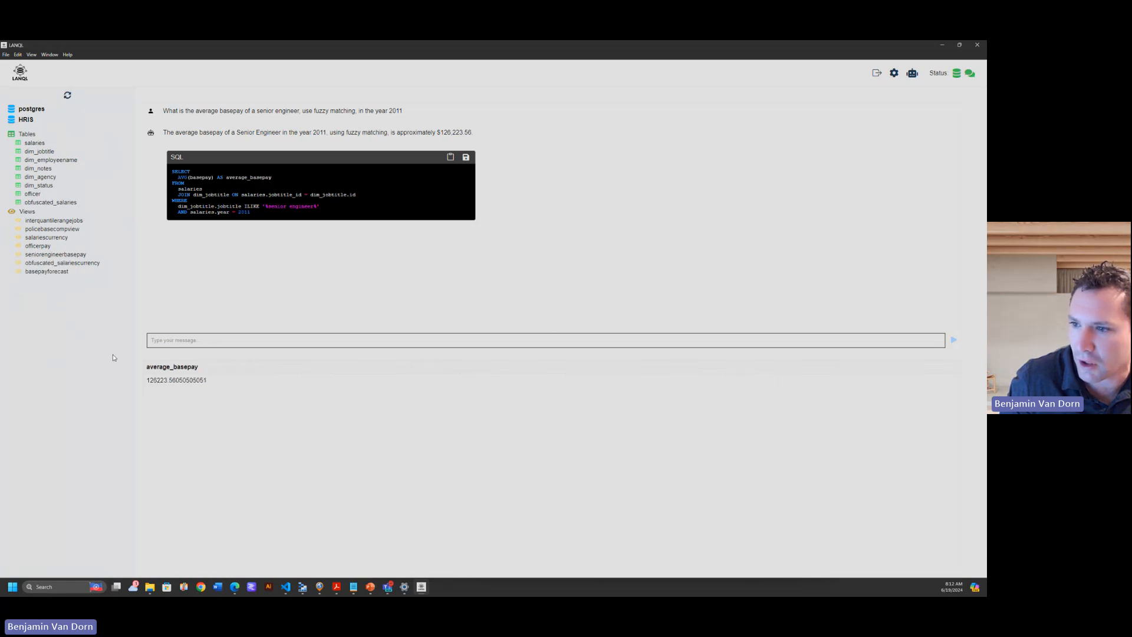